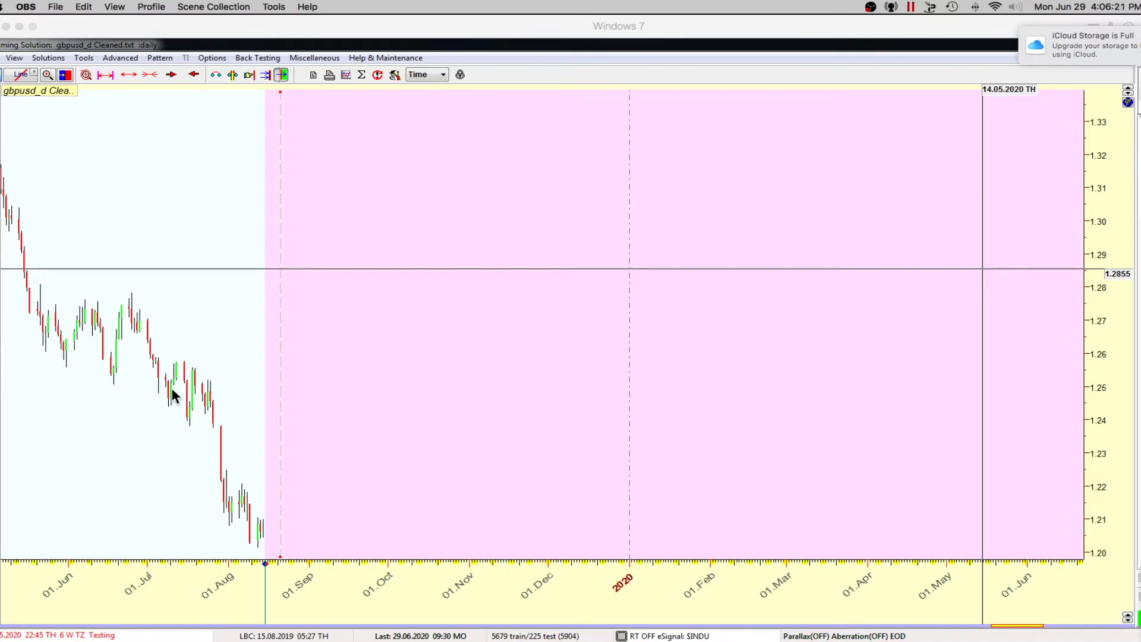
Zoom into mid-August 2019 and step the GBPUSD chart forward to 26 Aug 2019.
left_click(194, 470)
scroll(423, 593, "up", 5)
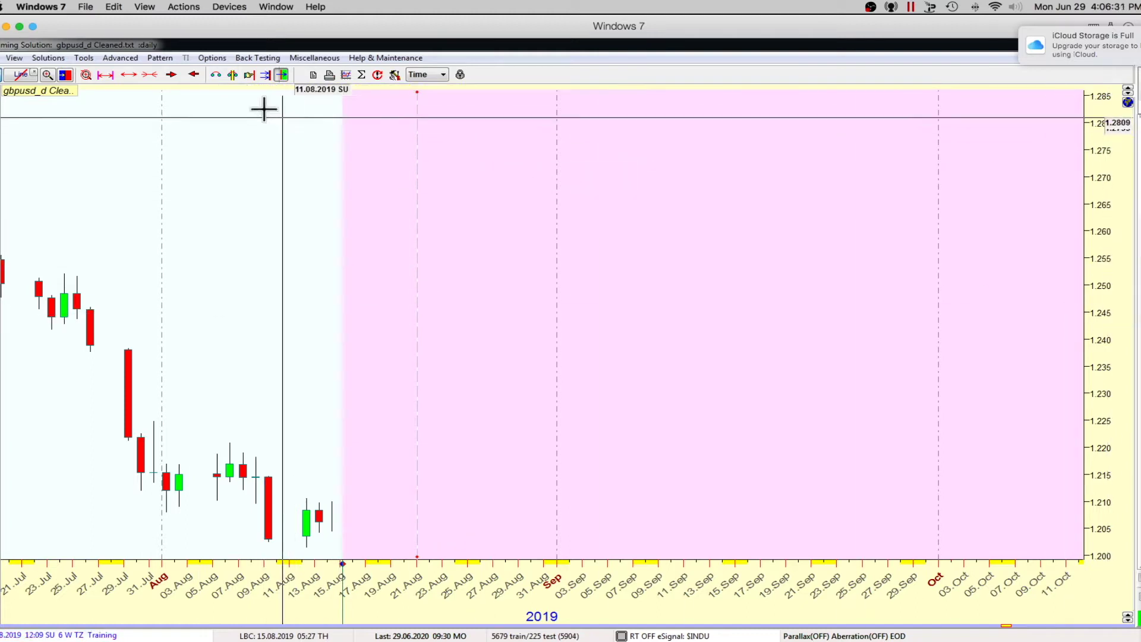
left_click(232, 74)
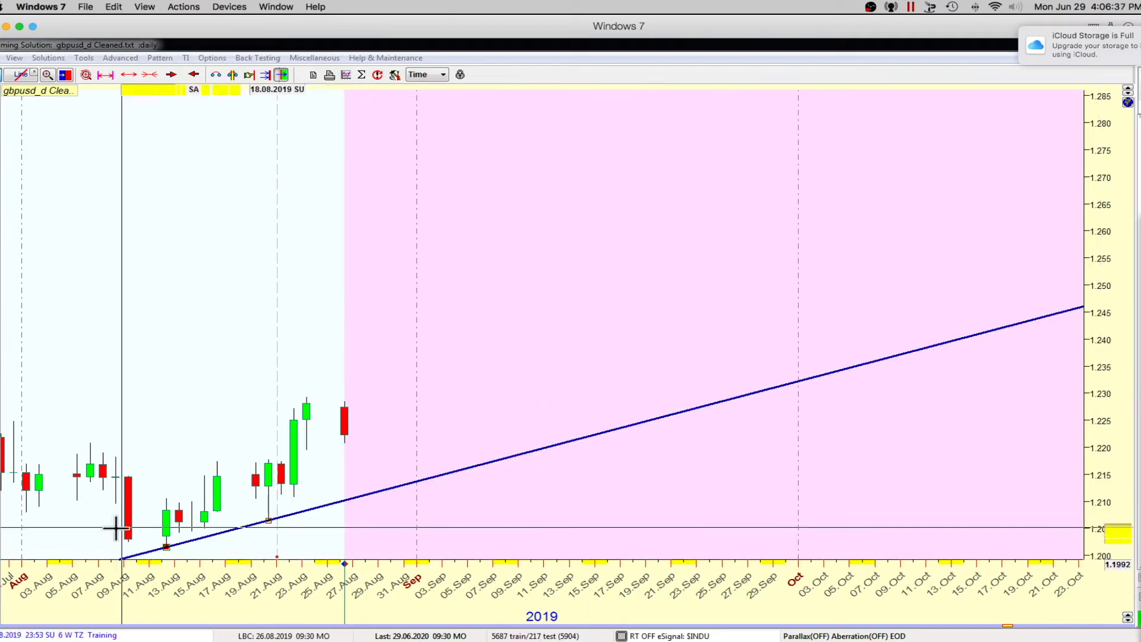
Anchor the trend line at the 12 Aug low and widen the view to June–December 2019.
left_click(166, 547)
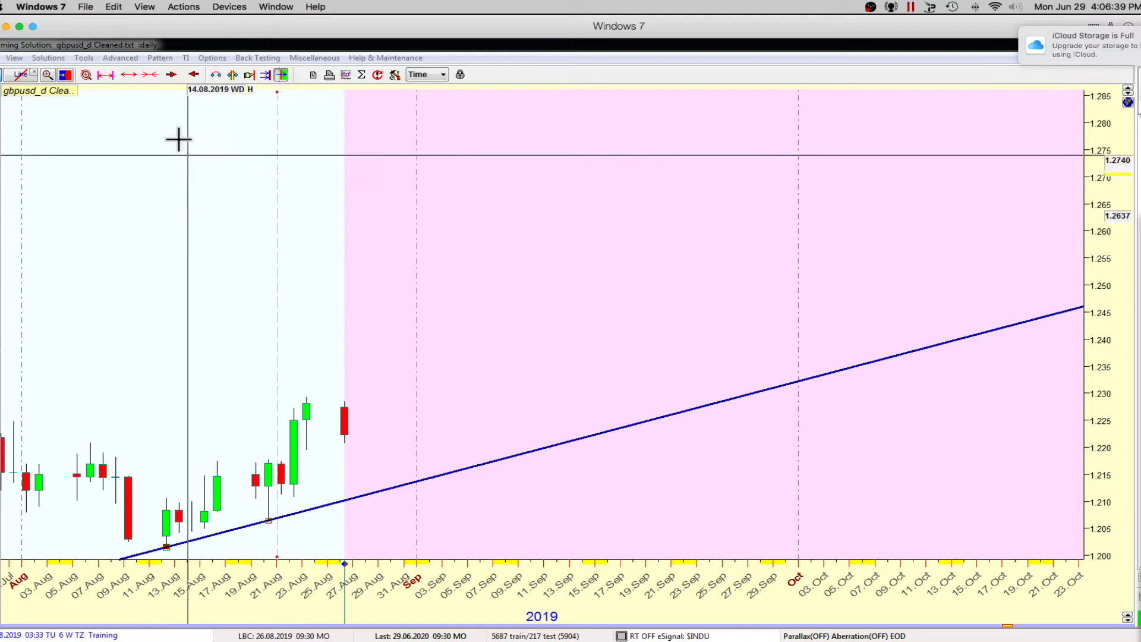
left_click(149, 75)
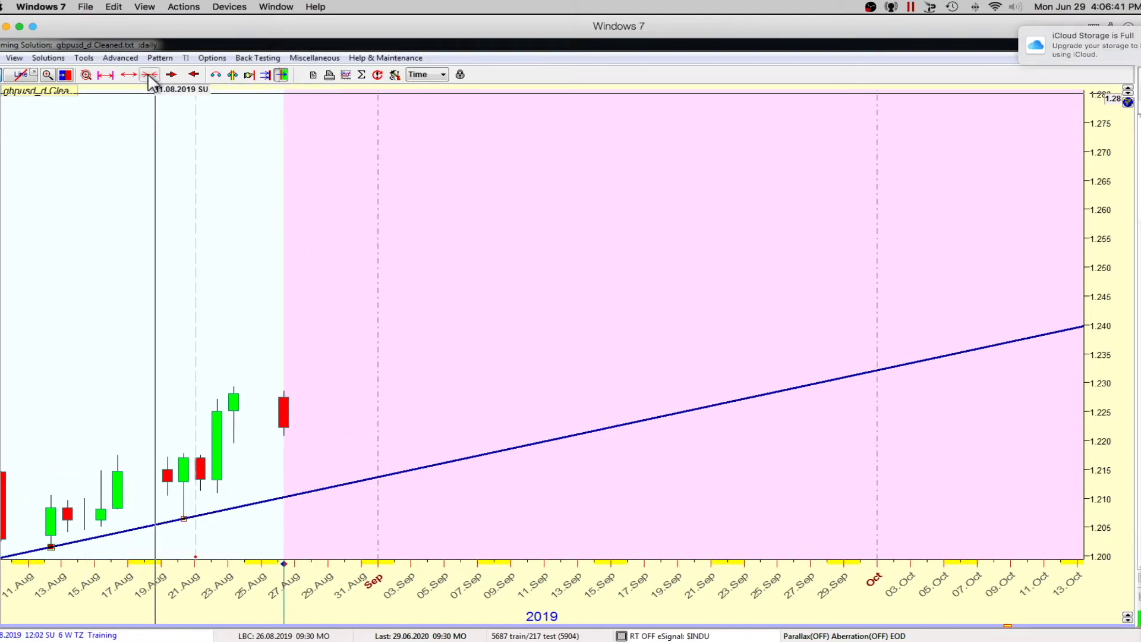
left_click(133, 77)
left_click(133, 78)
left_click(134, 77)
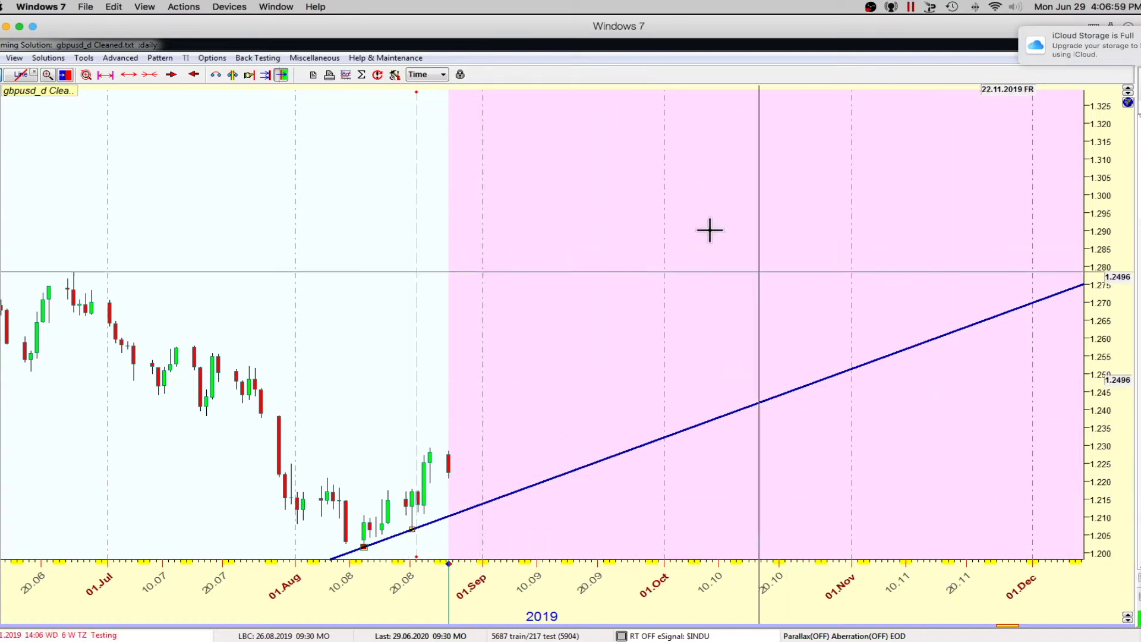
Step the chart forward to 16.10.2019 and widen the view to June 2019–April 2020.
left_click(232, 76)
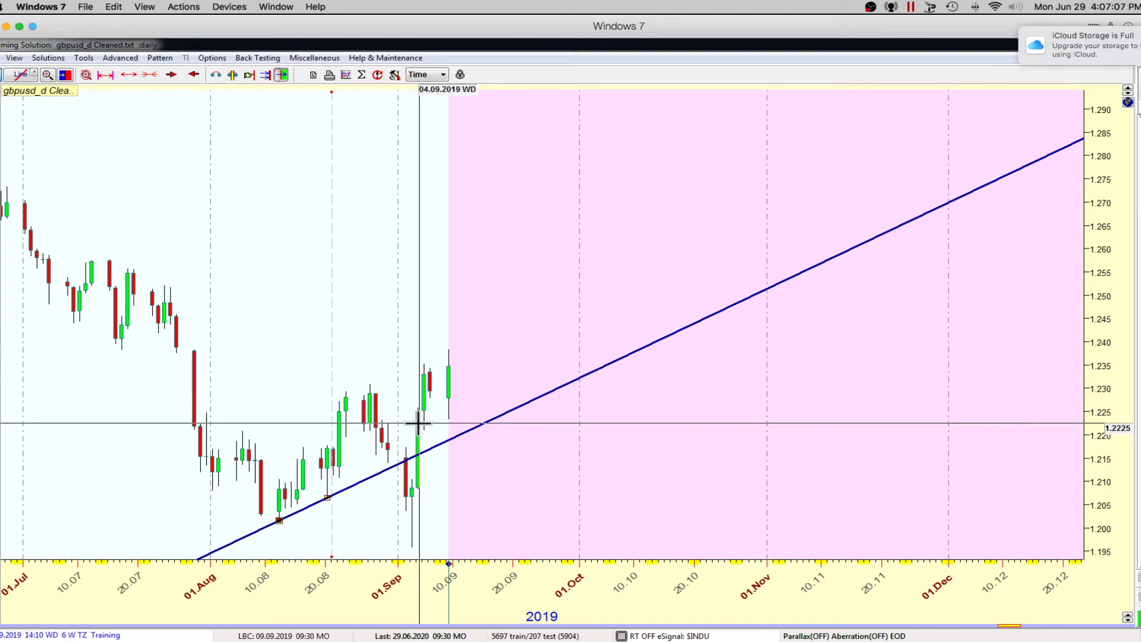
left_click(233, 78)
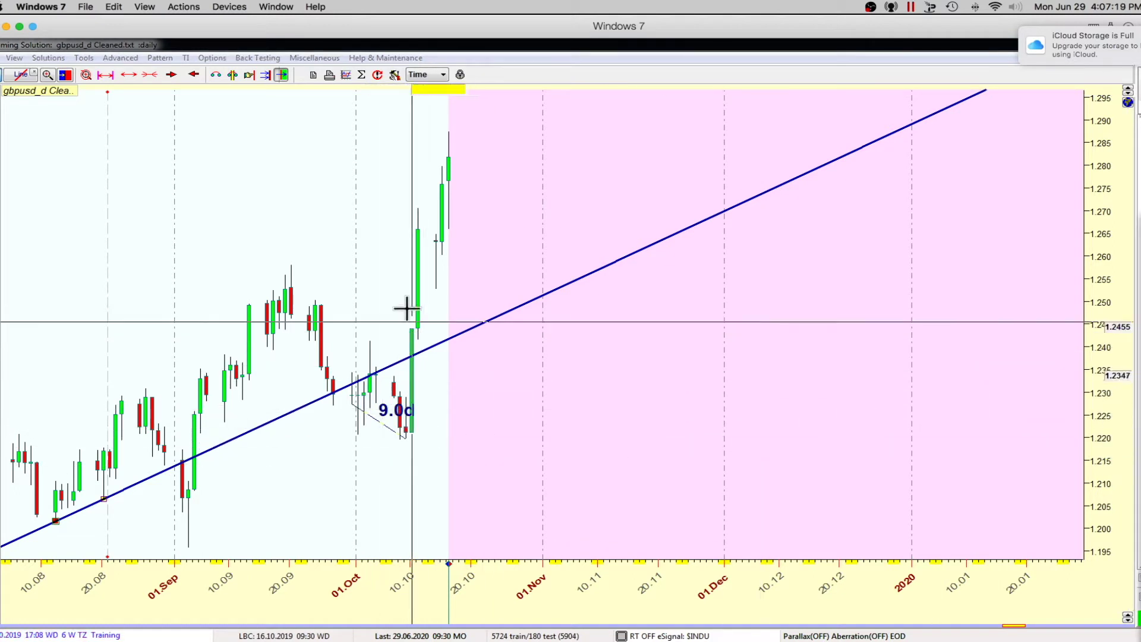
left_click(131, 75)
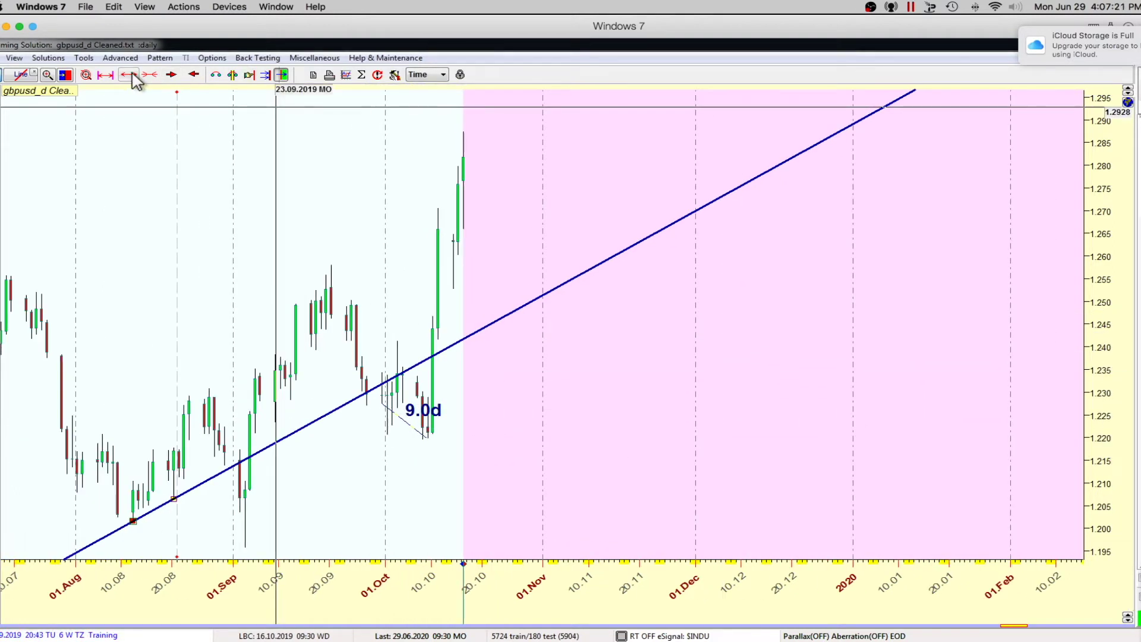
left_click(131, 75)
left_click(131, 75)
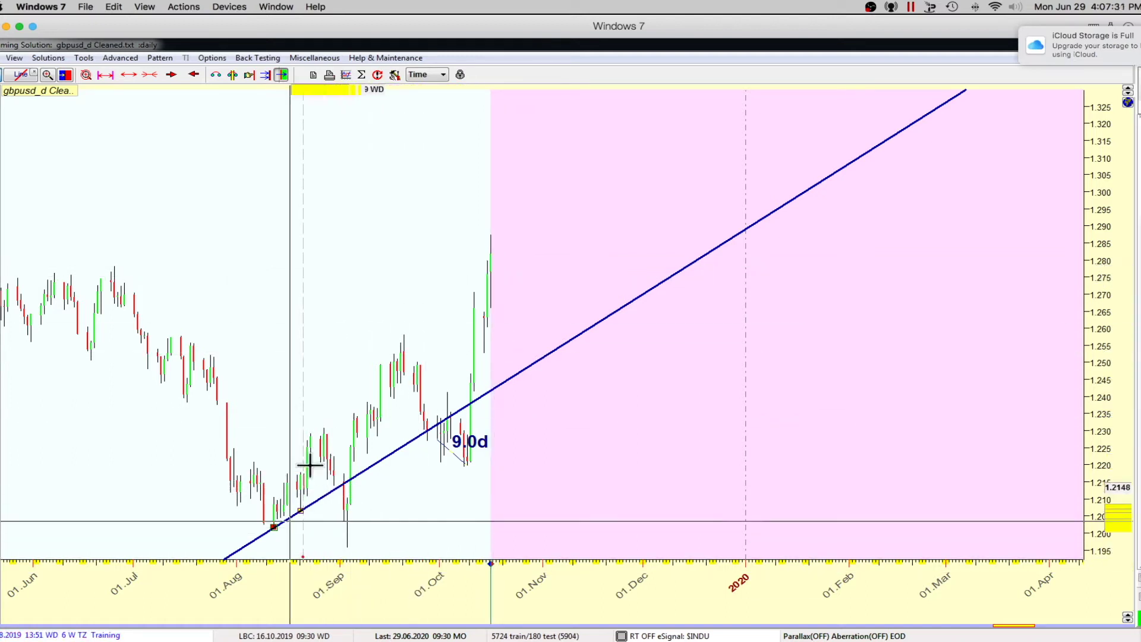
Advance the chart through November to 24.02.2020, shifting the visible range along the way.
left_click(232, 75)
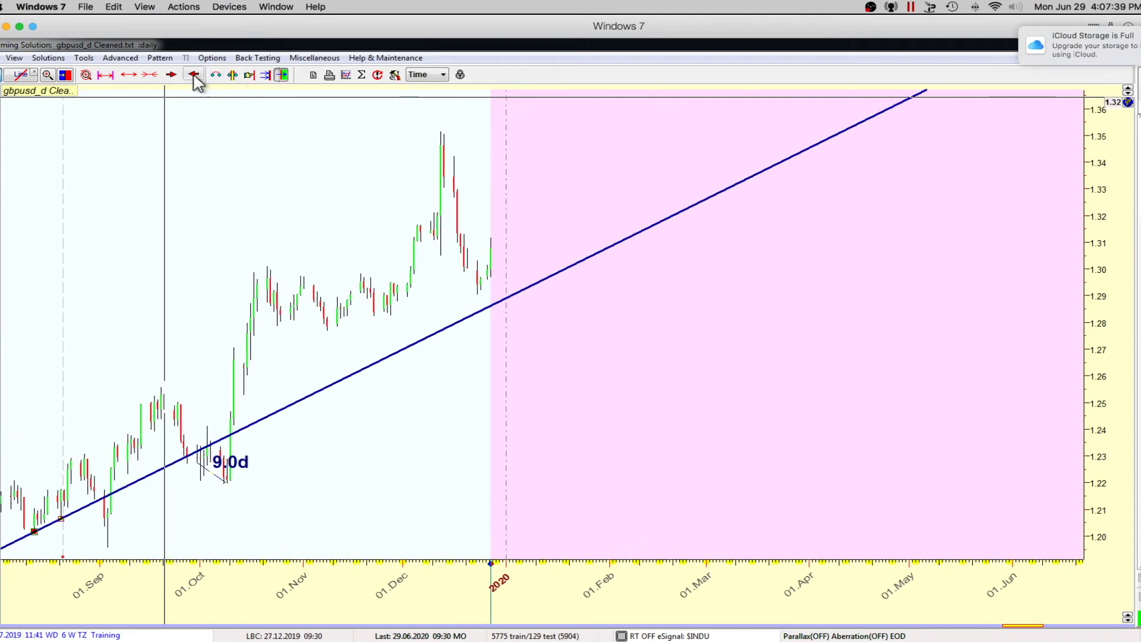
left_click(173, 75)
left_click(195, 75)
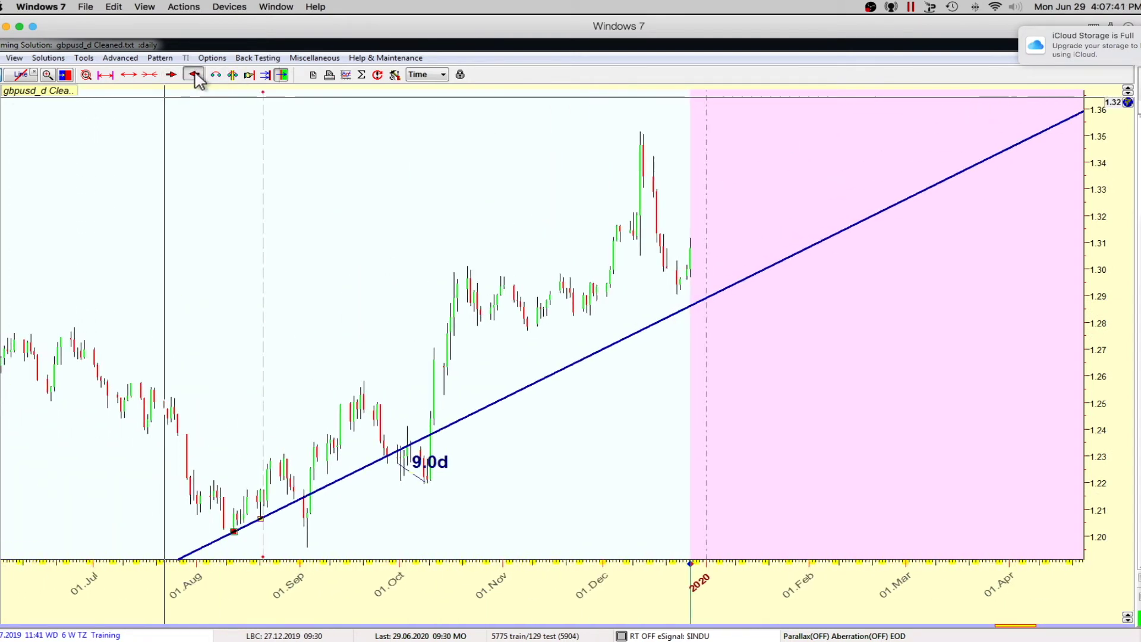
left_click(233, 75)
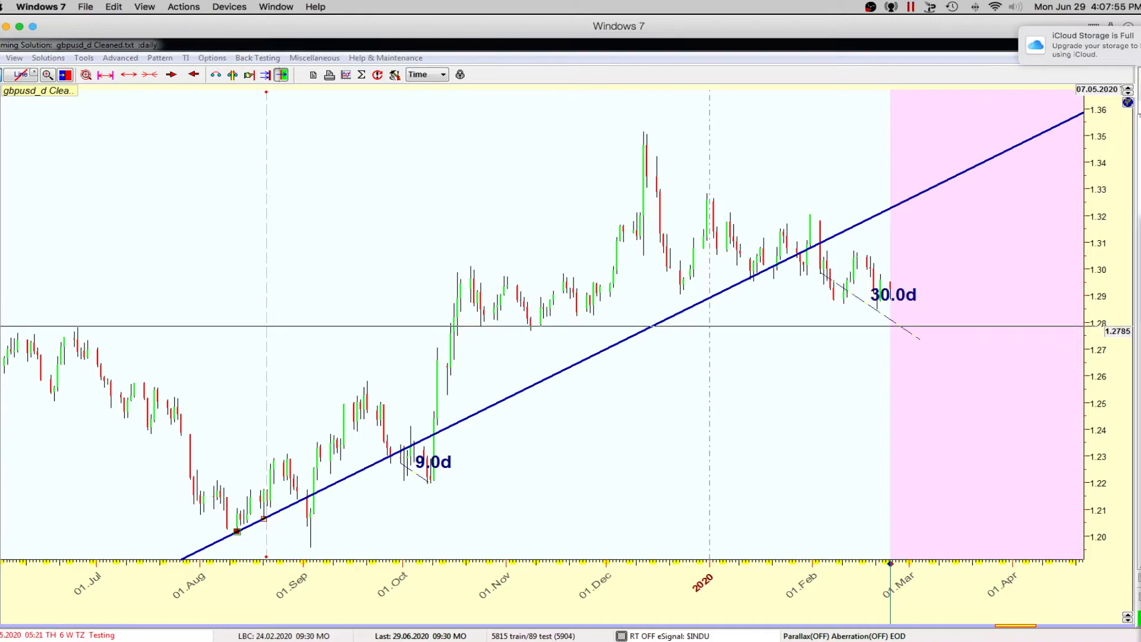
Step the chart forward about five more daily bars.
left_click(232, 76)
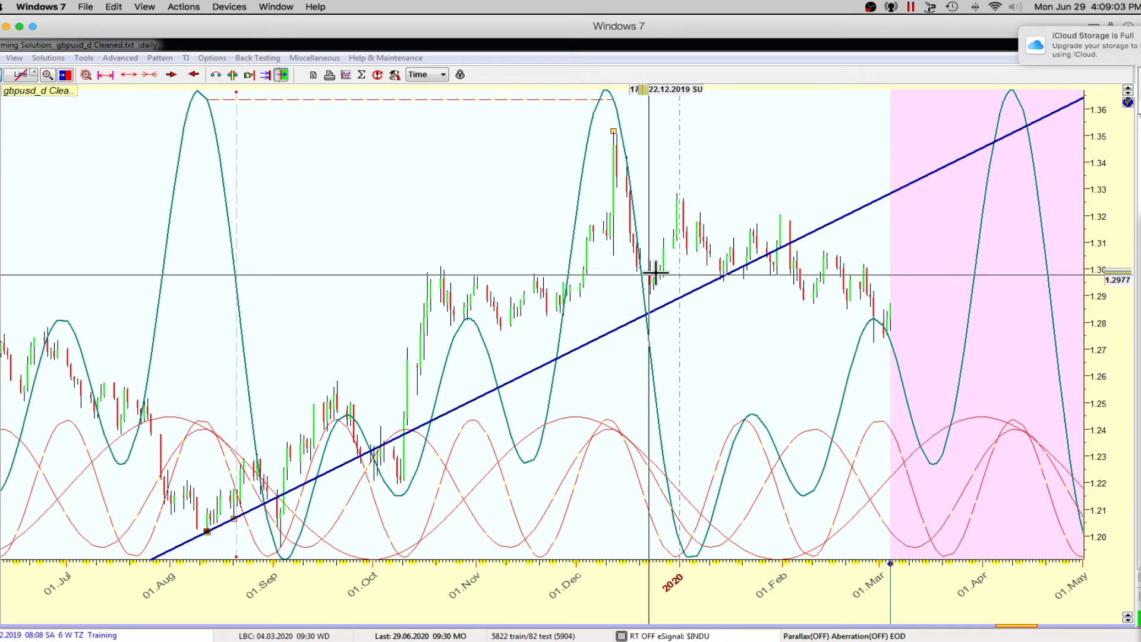
Mark the 12.12.2019 high and zoom into January–April 2020.
left_click(611, 127)
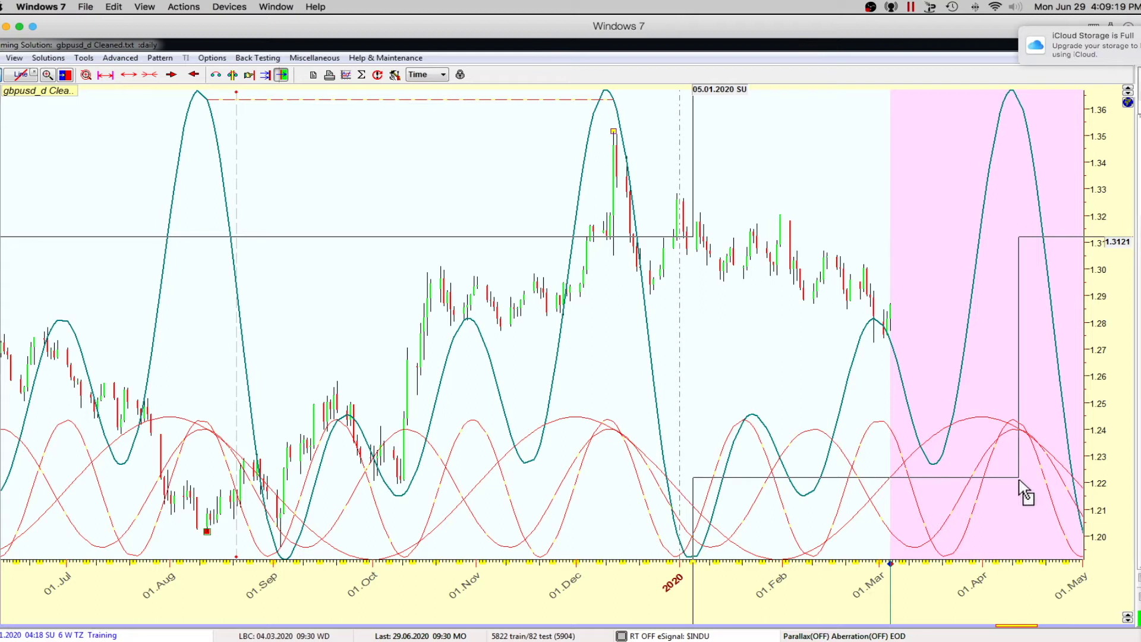
left_click_drag(1020, 480, 1020, 479)
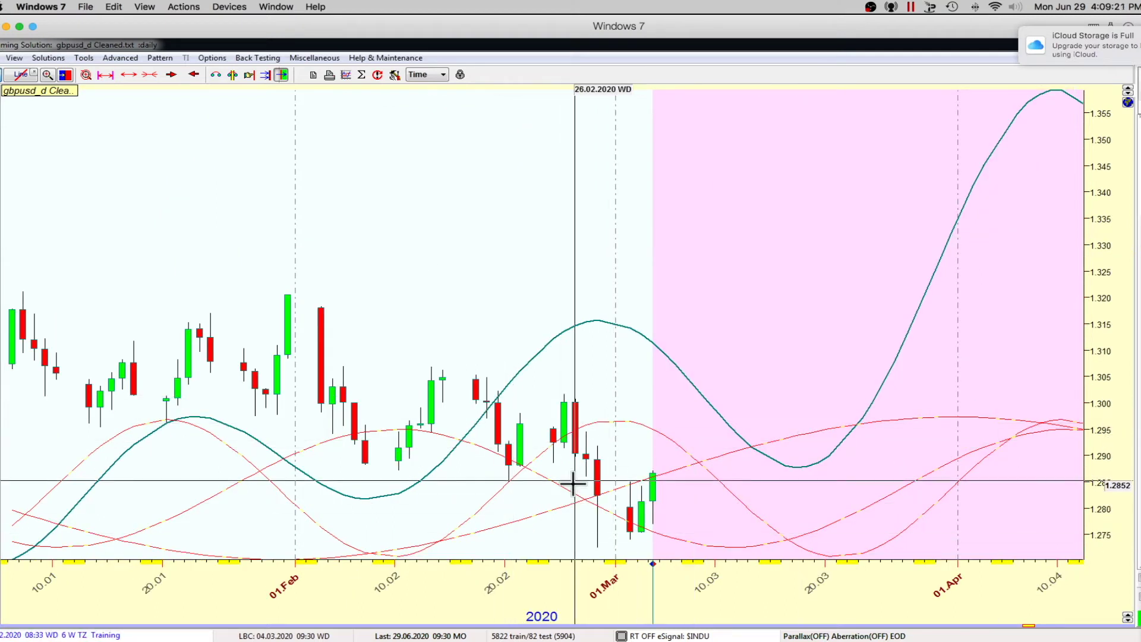
Pan the chart to March–May 2020 and open the Fourier string cycle options.
left_click_drag(583, 347, 368, 275)
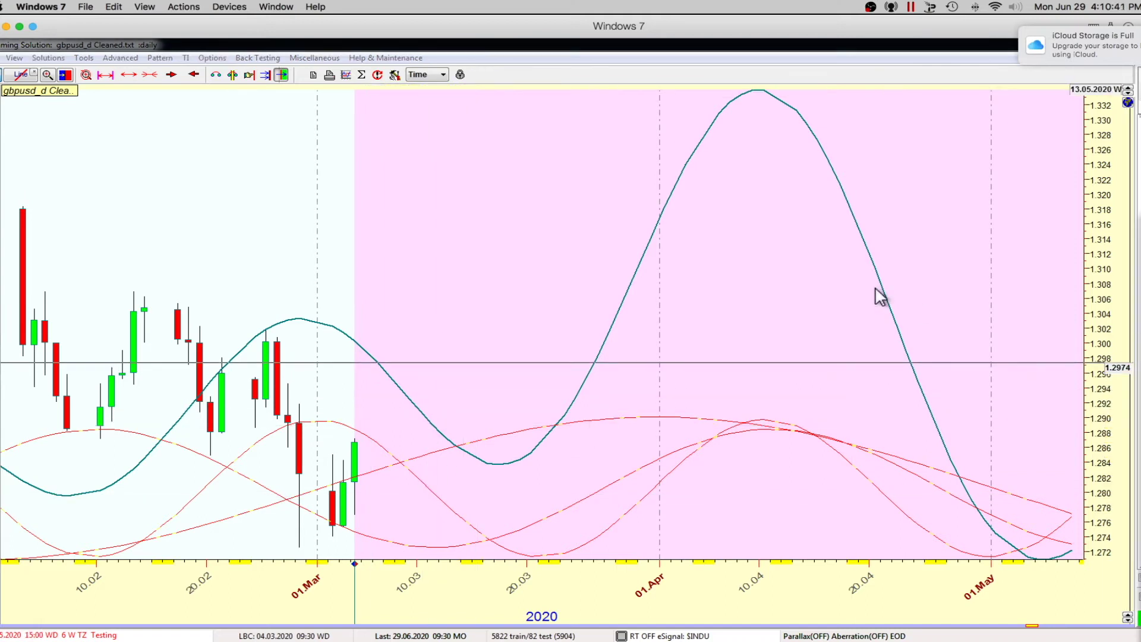
double_click(776, 266)
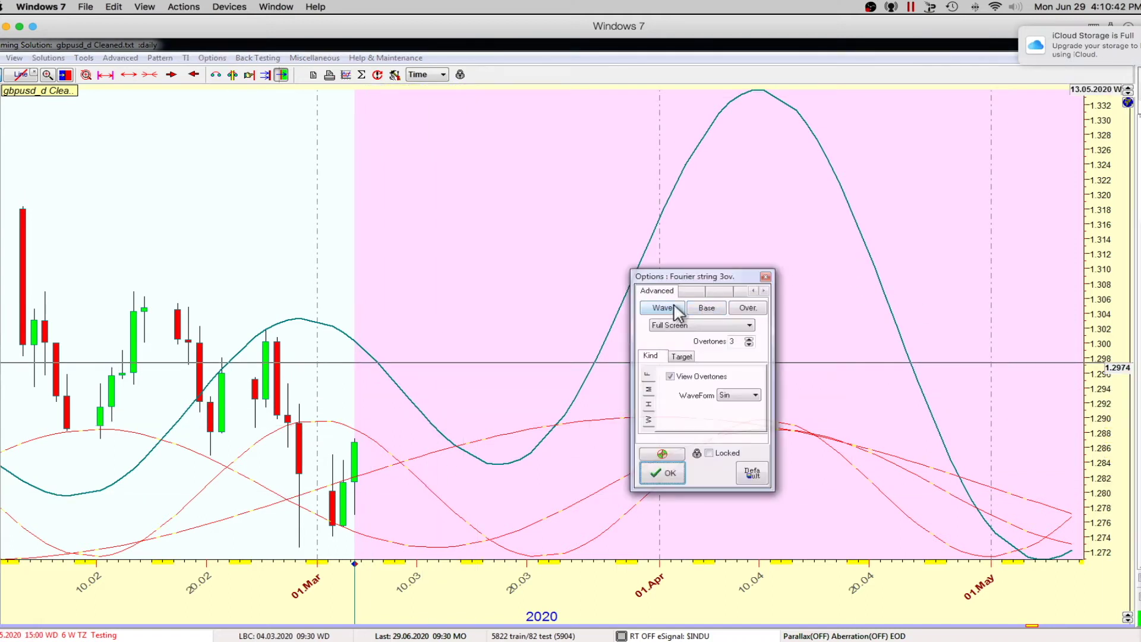
Try 8 and 6 overtones, then settle on 3 overtones and apply the Fourier string settings.
left_click(750, 339)
left_click(750, 339)
left_click(750, 340)
left_click(749, 339)
left_click(750, 339)
left_click(749, 340)
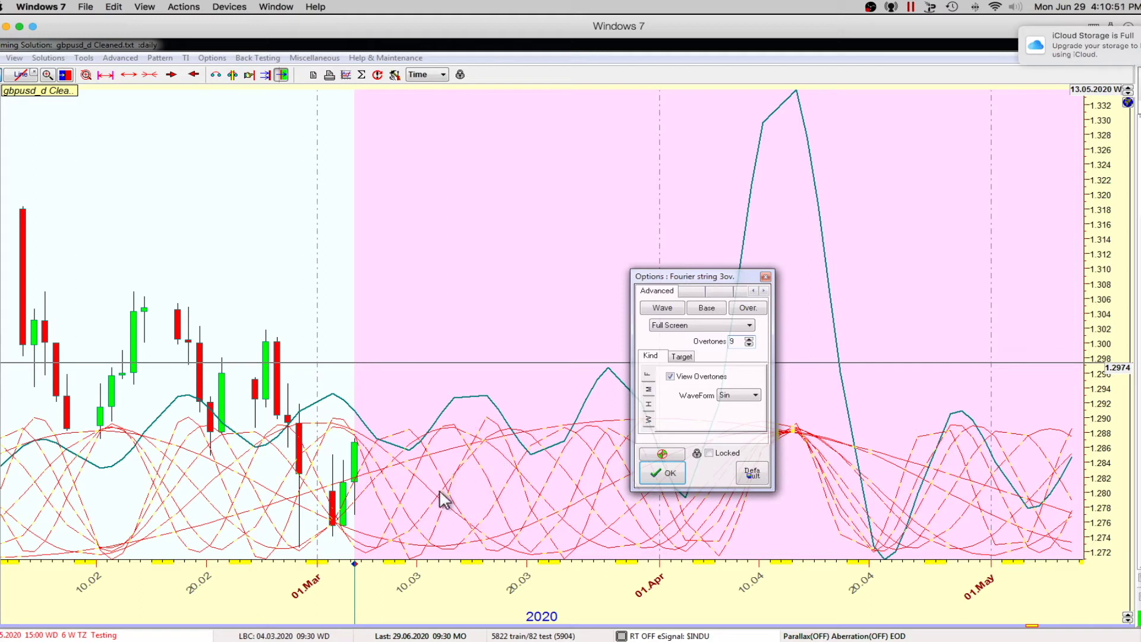
left_click(749, 344)
left_click(749, 344)
left_click(749, 344)
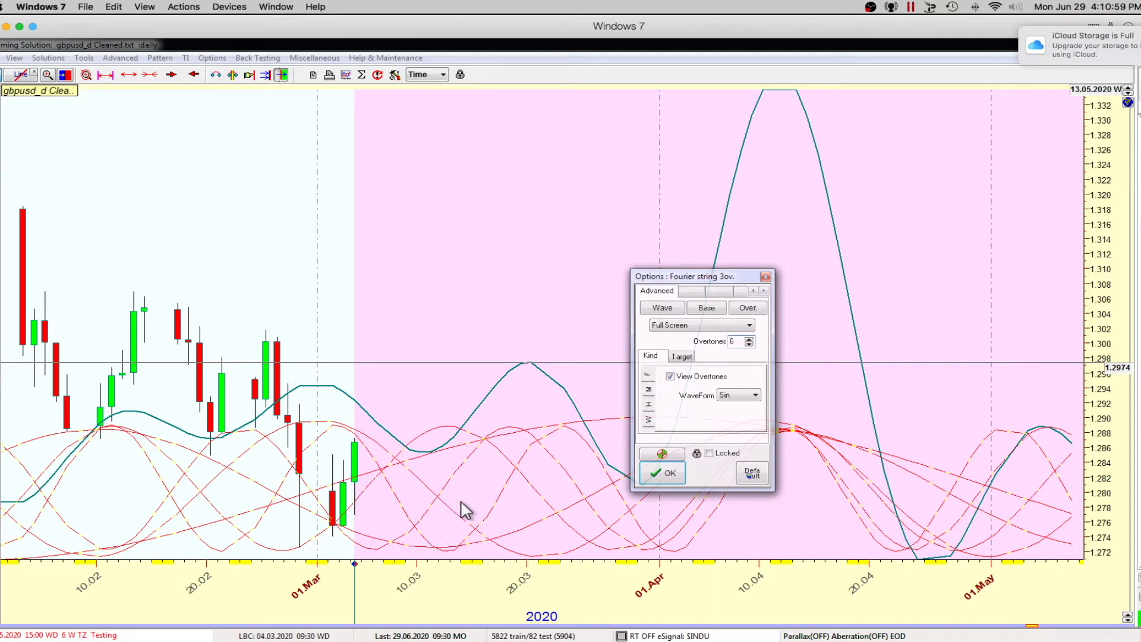
left_click(749, 344)
left_click(750, 344)
left_click(750, 343)
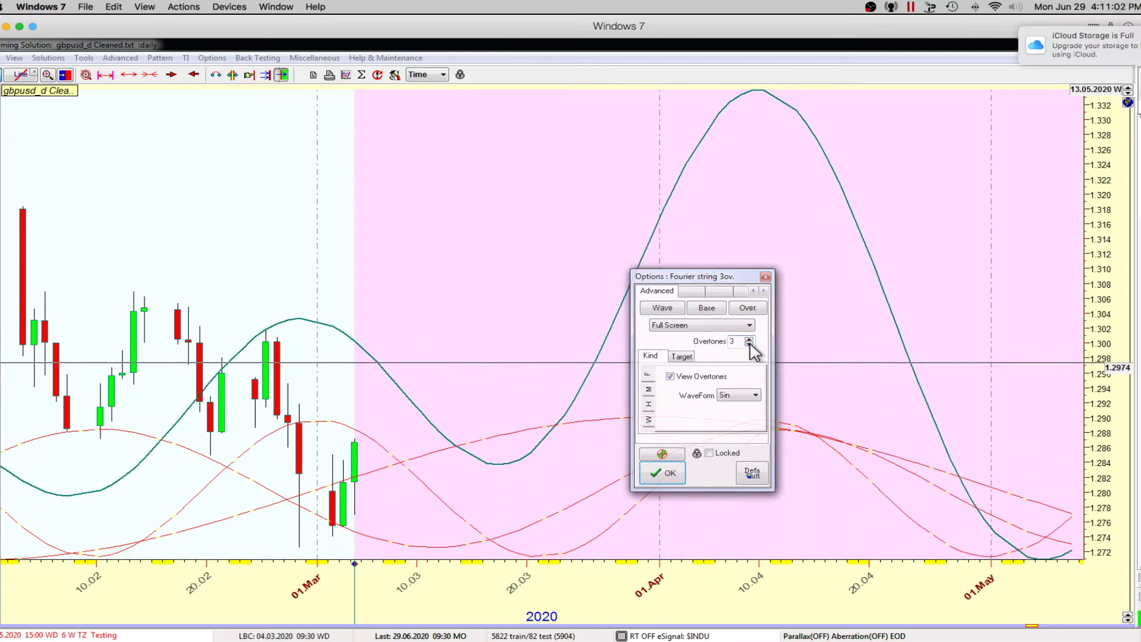
left_click(663, 473)
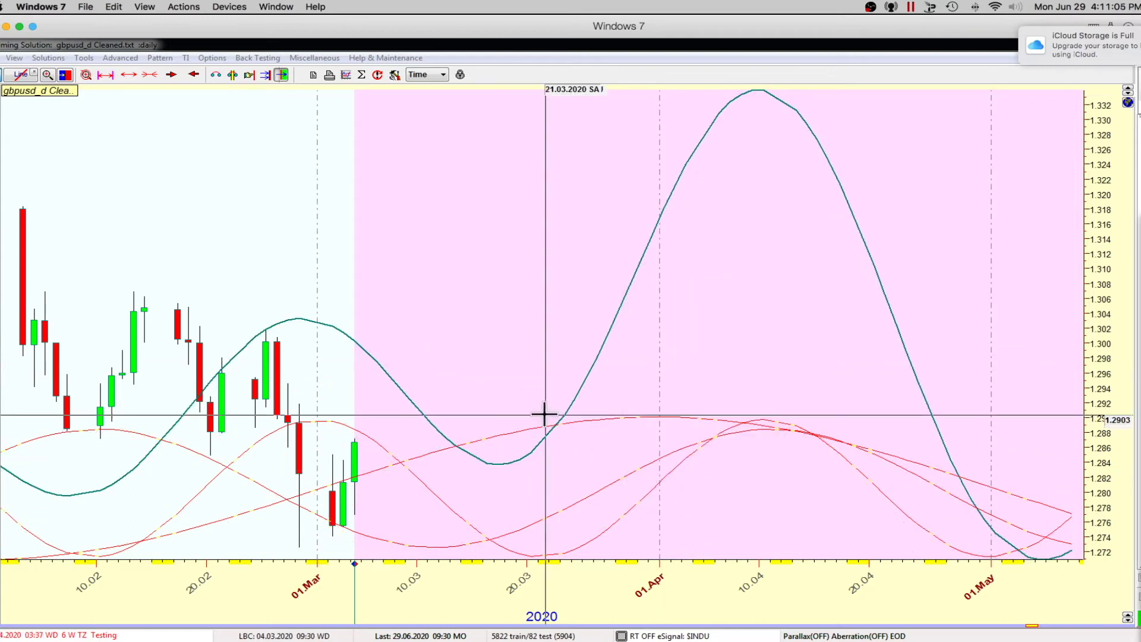
Advance the training boundary to 18.03.2020, widening the view to Aug 2019–Dec 2020.
left_click(230, 76)
left_click(229, 75)
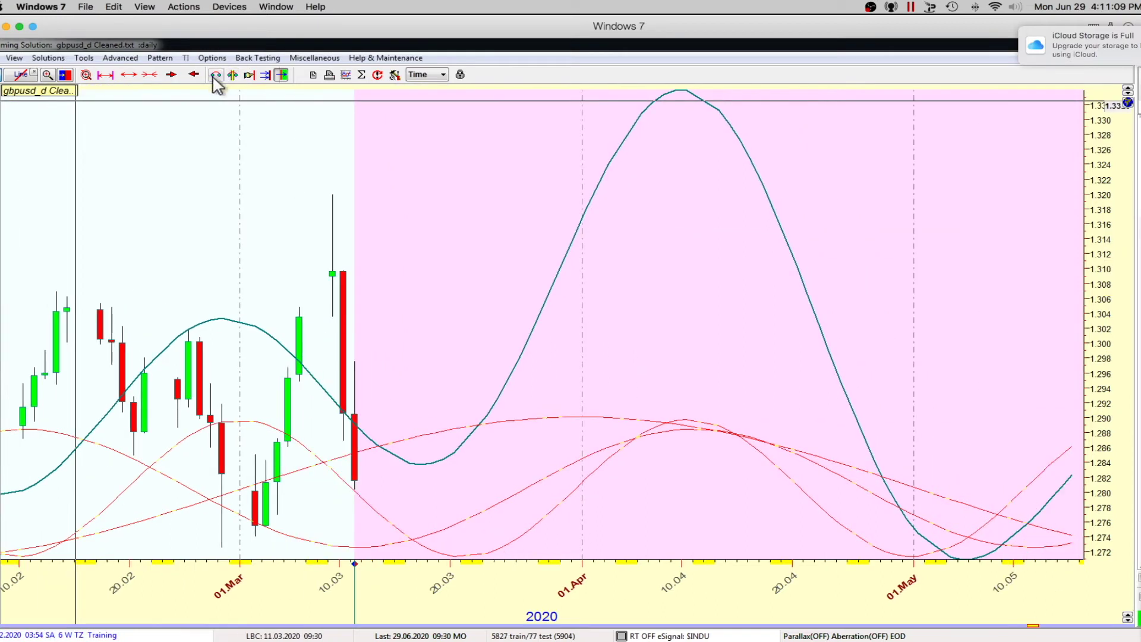
left_click(137, 76)
left_click(134, 76)
left_click(134, 75)
left_click(133, 75)
left_click(132, 76)
left_click(132, 76)
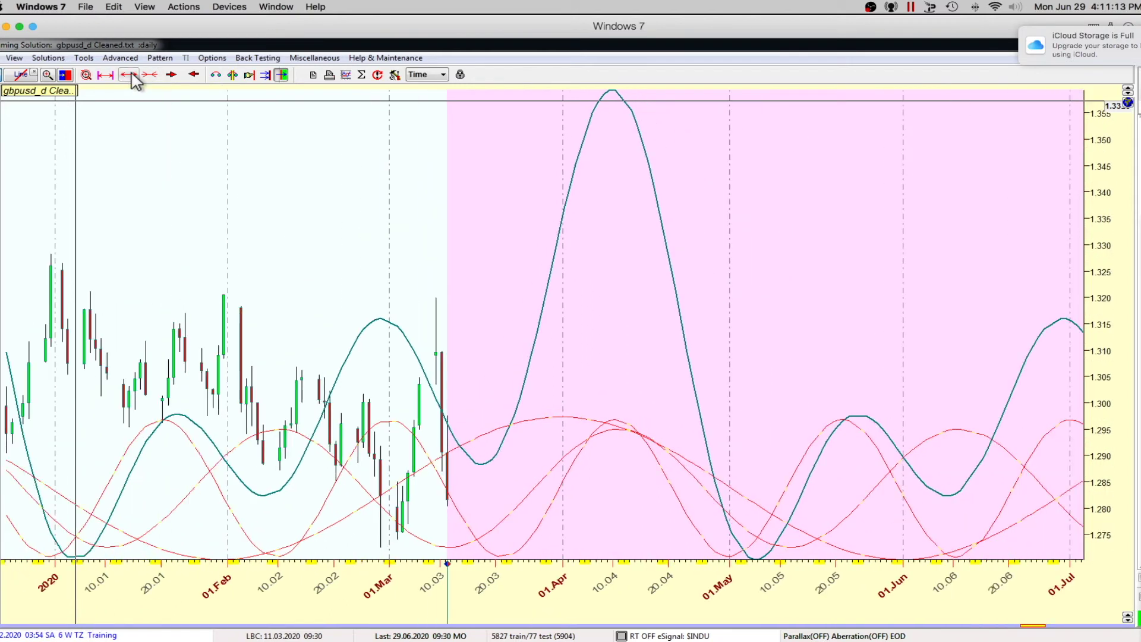
left_click(131, 76)
left_click(132, 76)
left_click(132, 76)
left_click(132, 75)
left_click(132, 76)
left_click(132, 76)
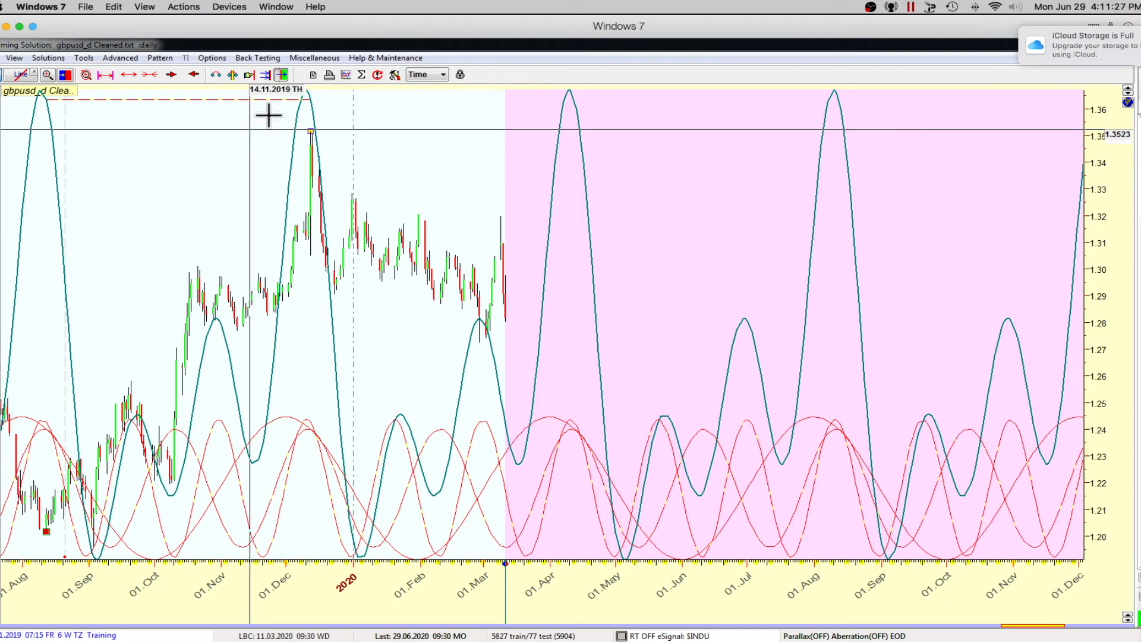
left_click(233, 74)
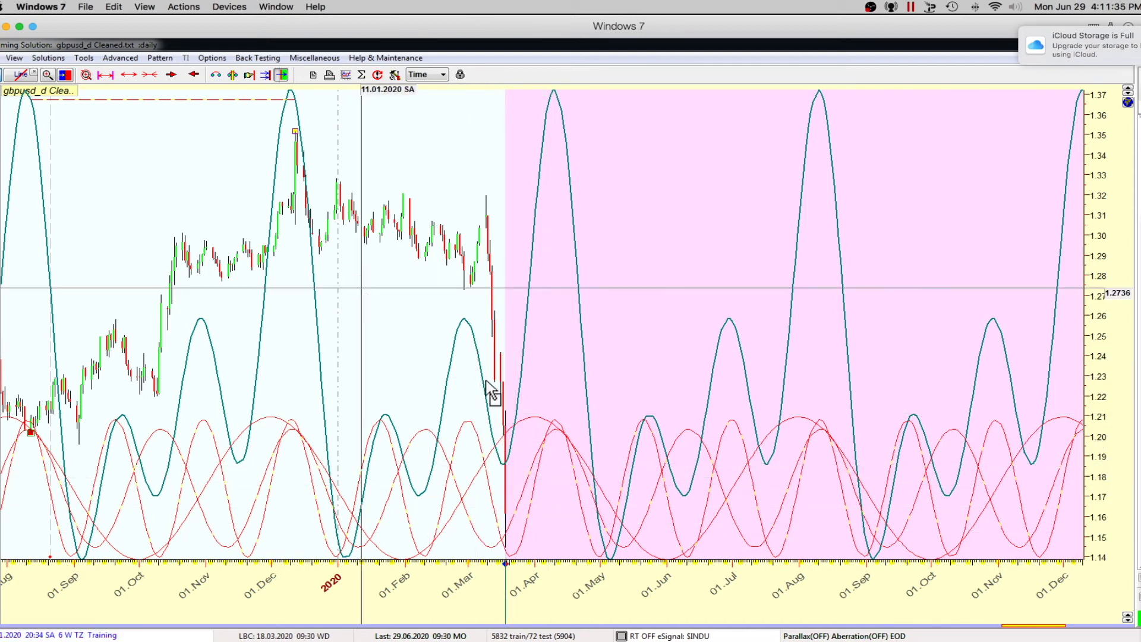
scroll(493, 393, "up", 3)
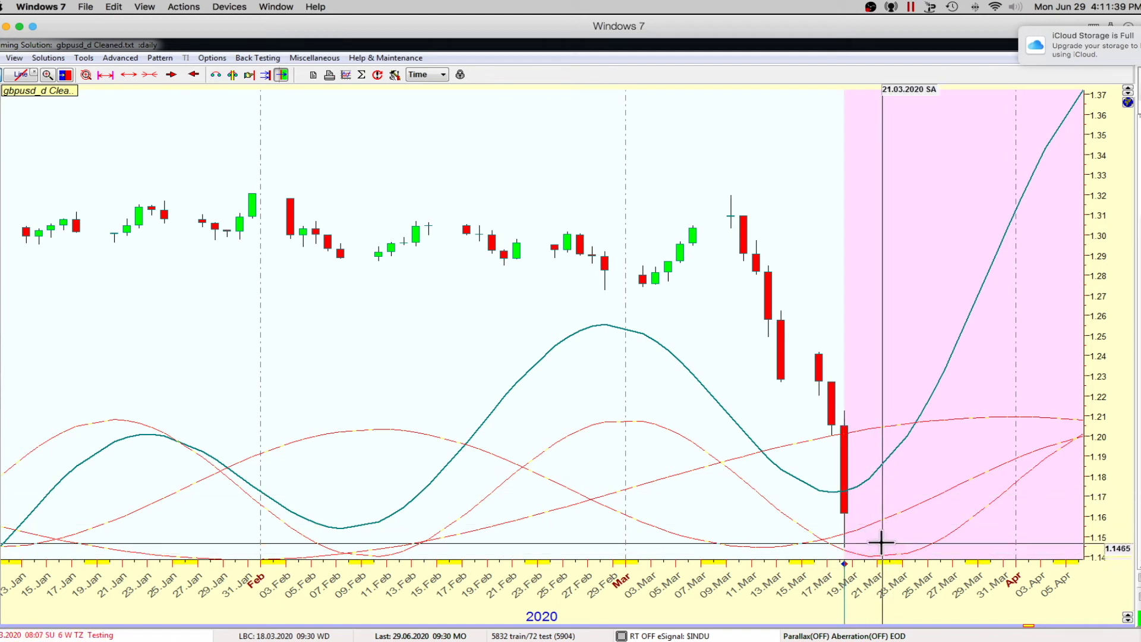
Pan to later dates and step the training boundary four bars forward to 01.04.2020.
left_click_drag(701, 166, 387, 173)
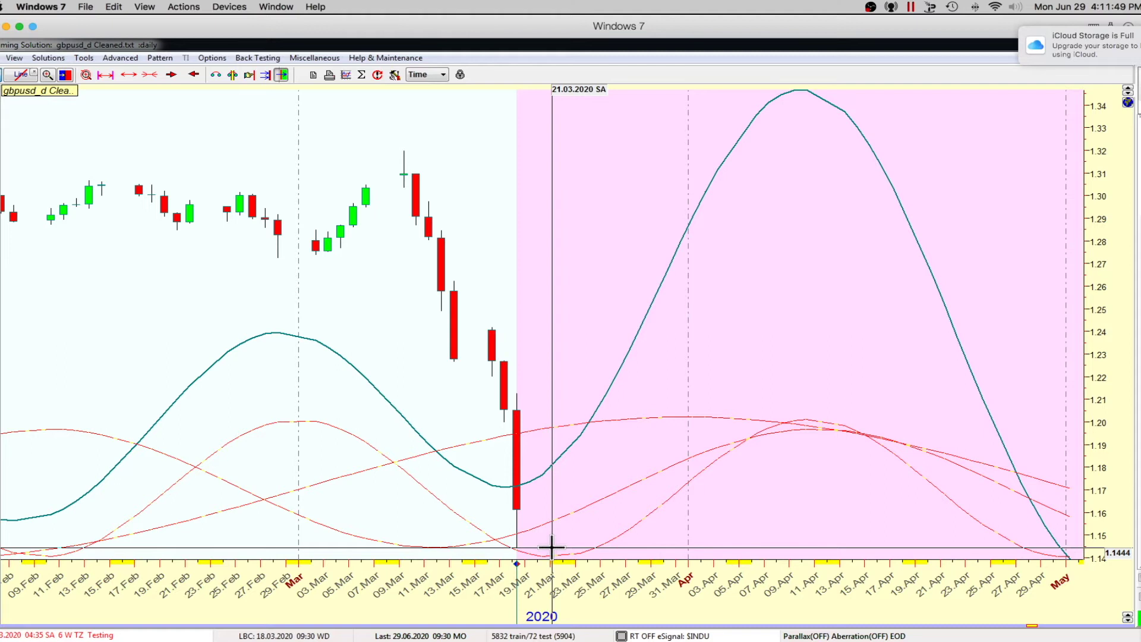
left_click(233, 75)
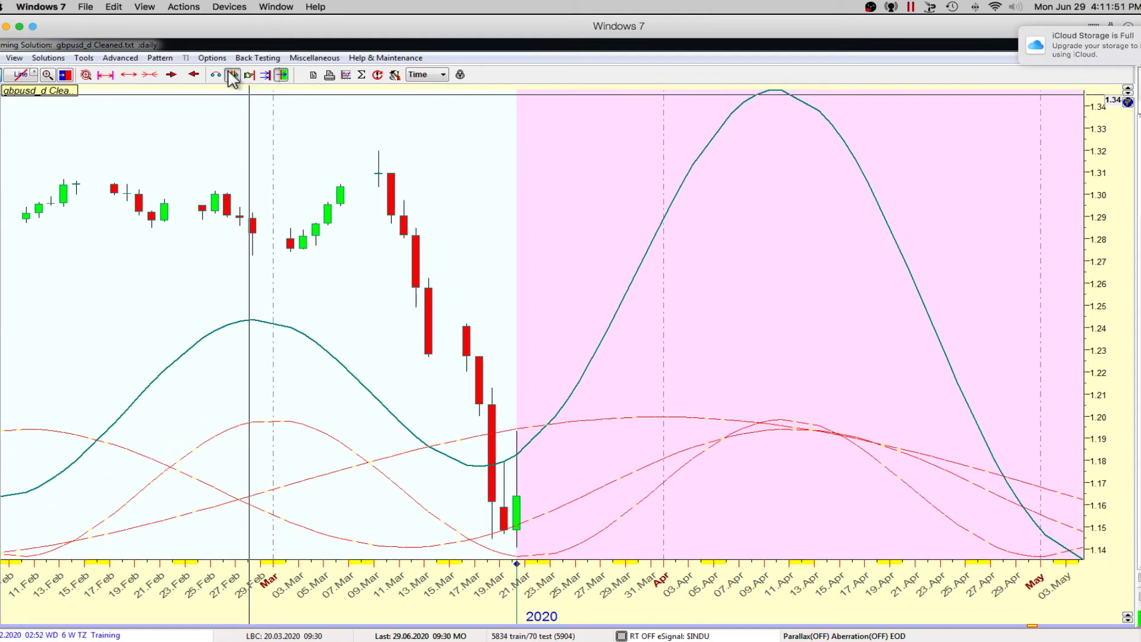
left_click(232, 74)
left_click(233, 74)
left_click(232, 74)
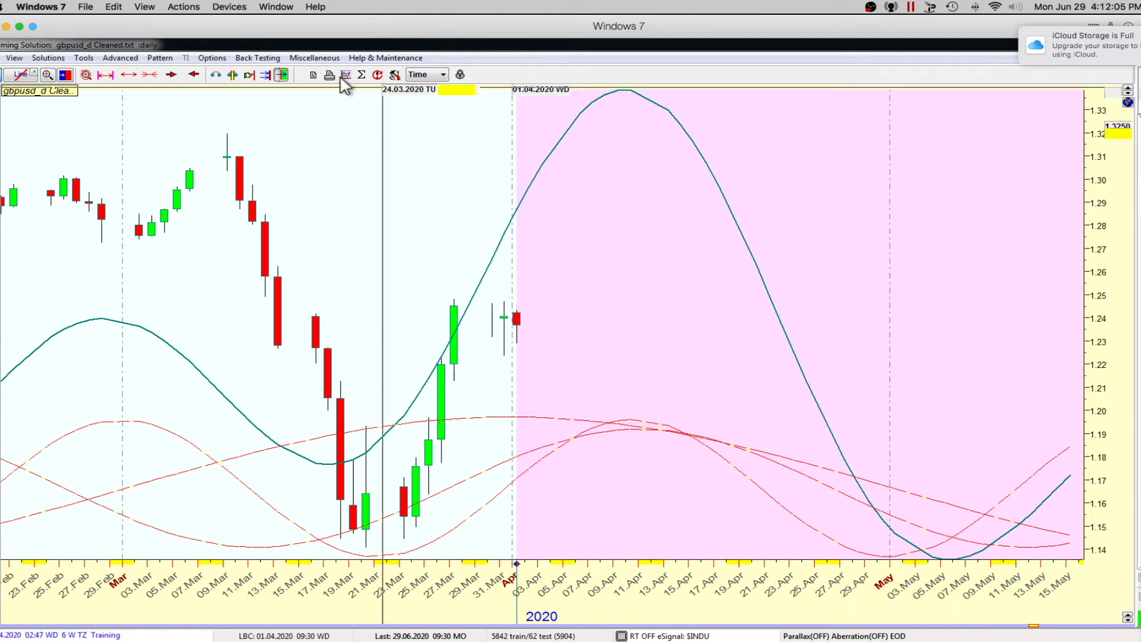
Step the training boundary forward bar by bar through 15.04 to 23.04.2020.
left_click(233, 76)
left_click(233, 75)
left_click(233, 75)
left_click(233, 75)
left_click(233, 76)
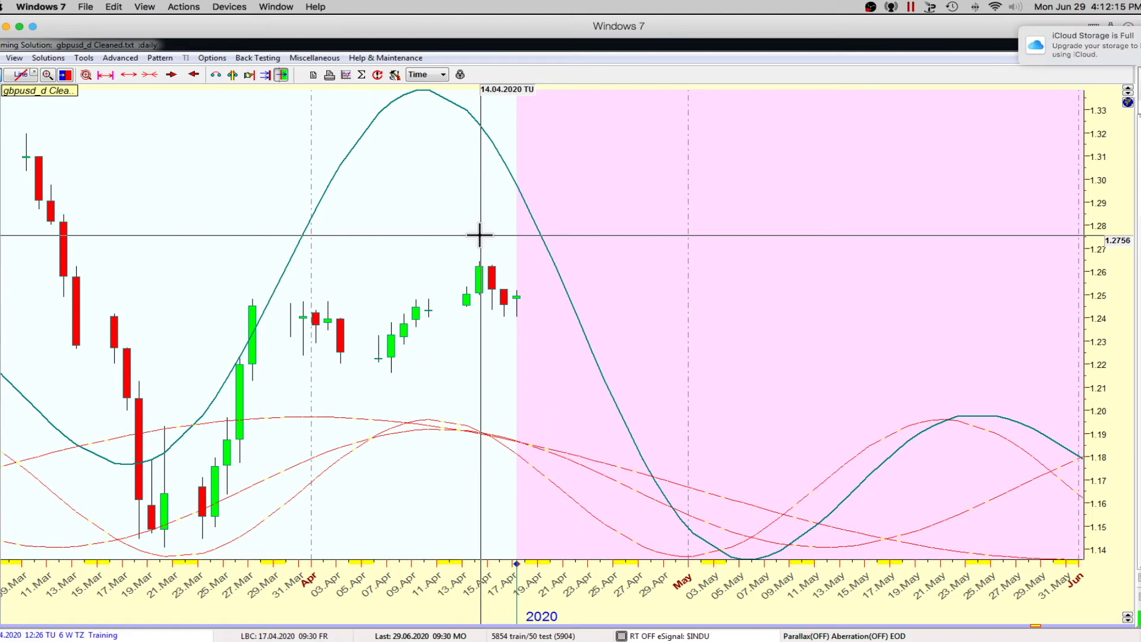
left_click(233, 76)
left_click(238, 82)
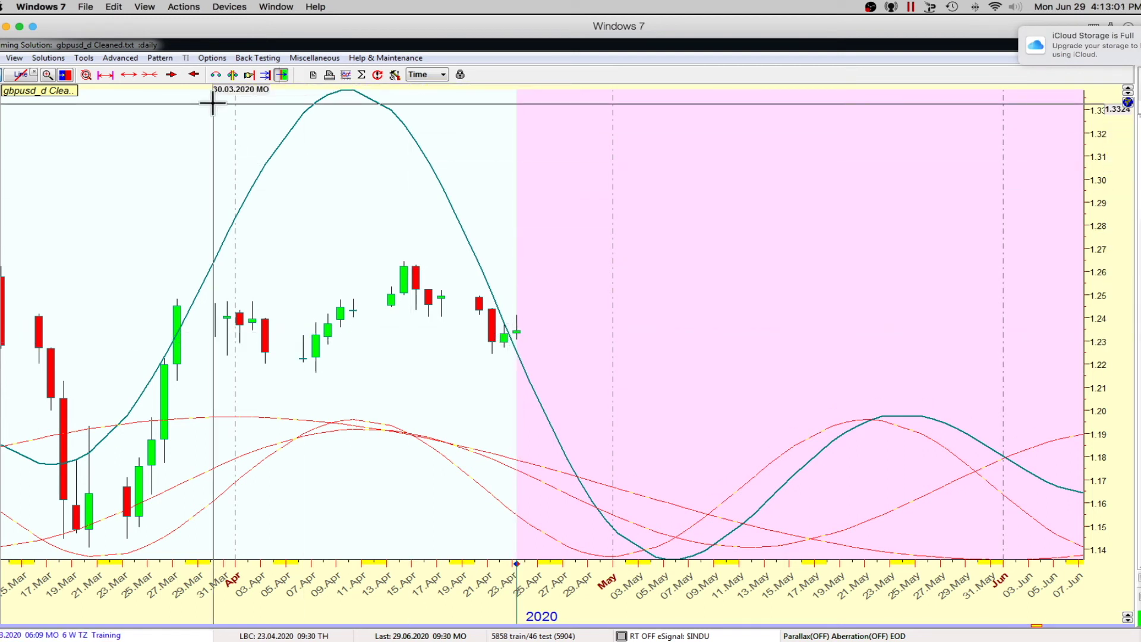
Step the training boundary forward through 01.05, 05.05, 18.05 and 25.05 to 01.06.2020.
left_click(233, 76)
left_click(232, 76)
left_click(233, 75)
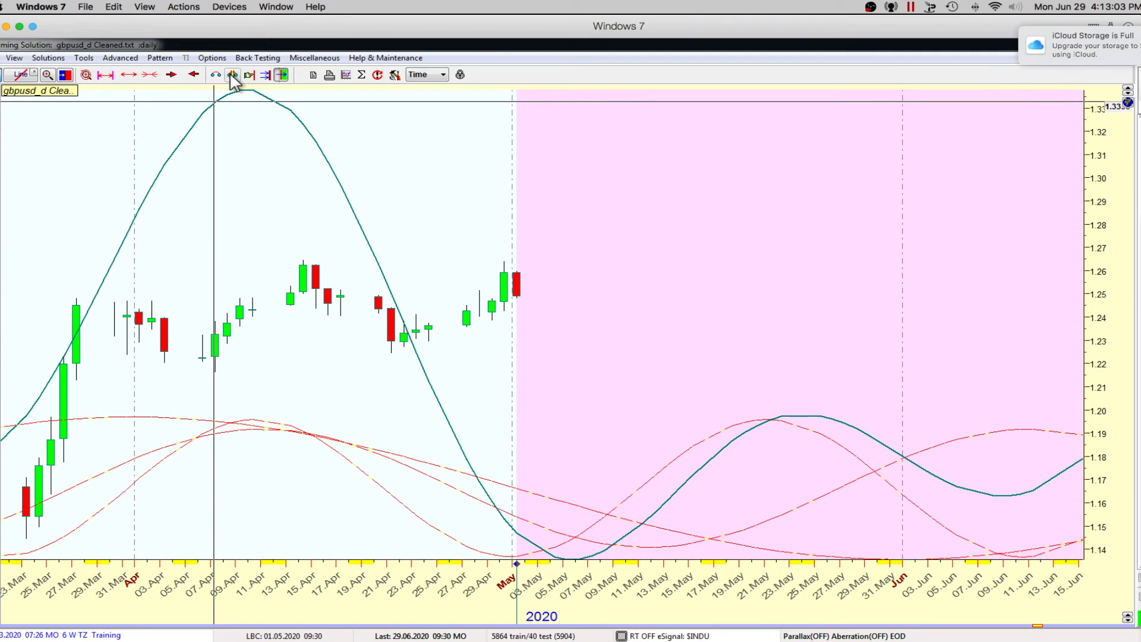
left_click(233, 75)
left_click(233, 75)
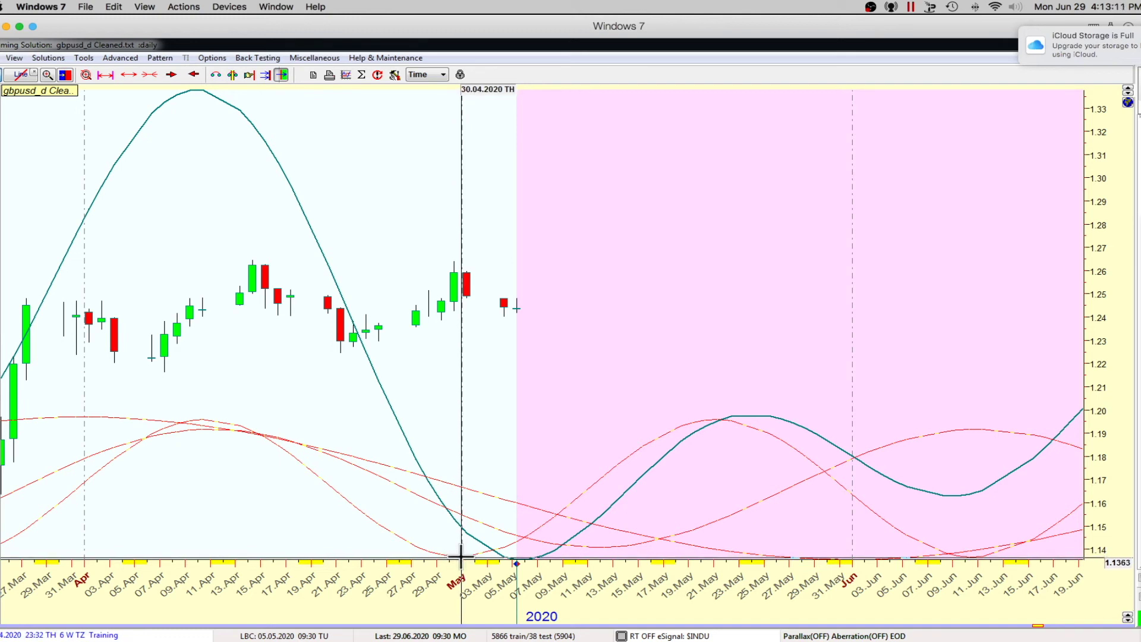
left_click(232, 75)
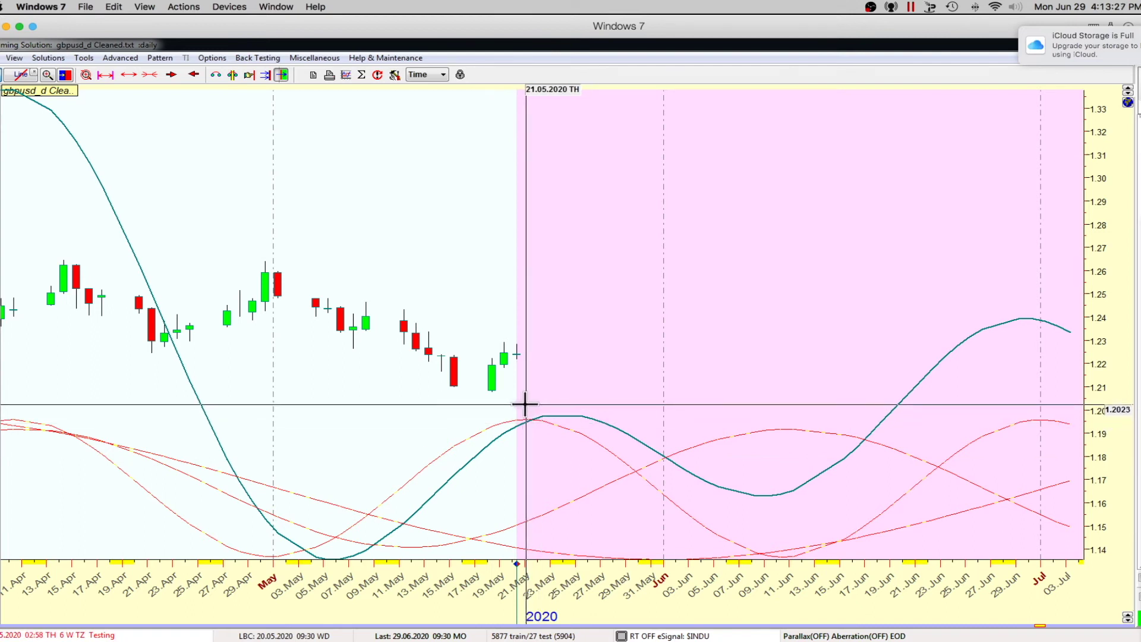
left_click(232, 75)
left_click(233, 75)
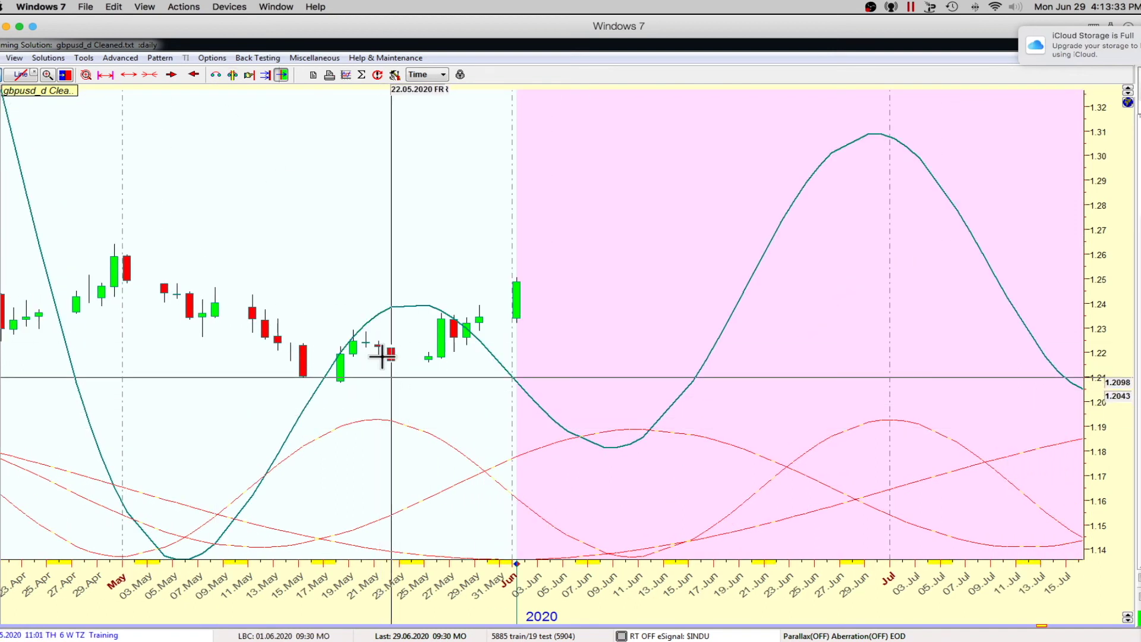
Measure the 14.05–31.05.2020 span and another range, then step the boundary to 23.06.2020.
left_click_drag(501, 247, 624, 286)
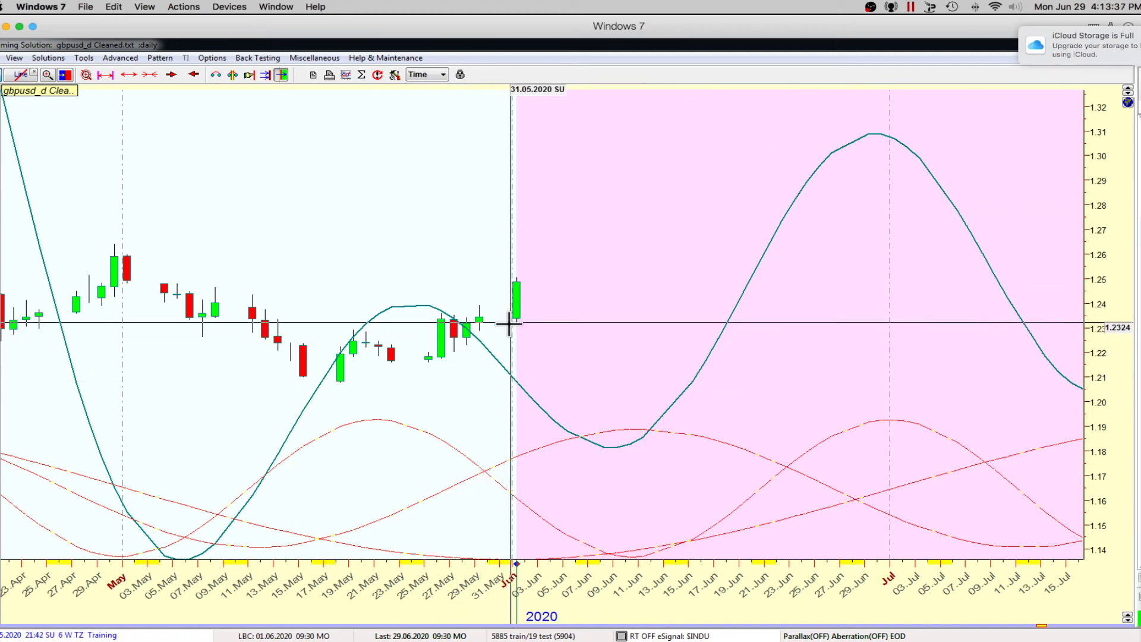
left_click_drag(553, 374, 595, 377)
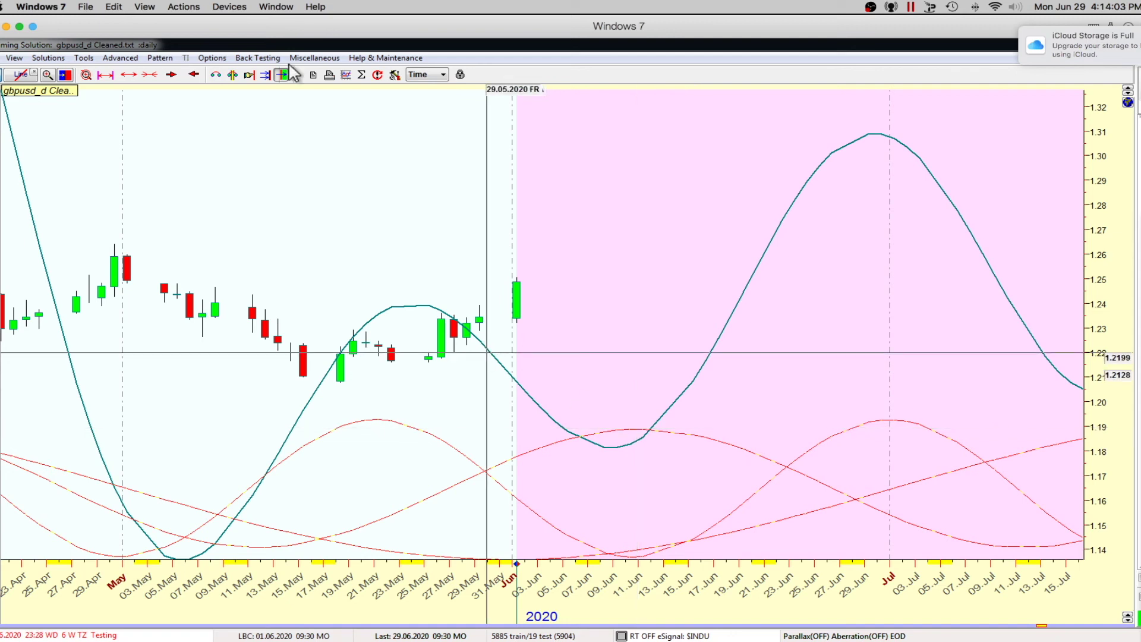
left_click(232, 74)
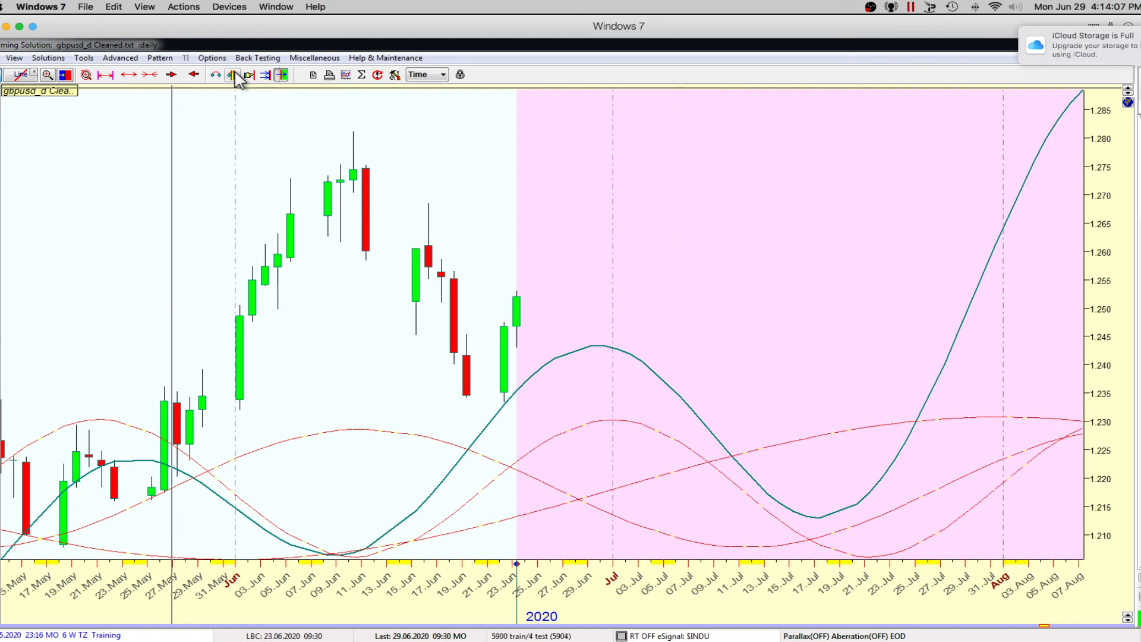